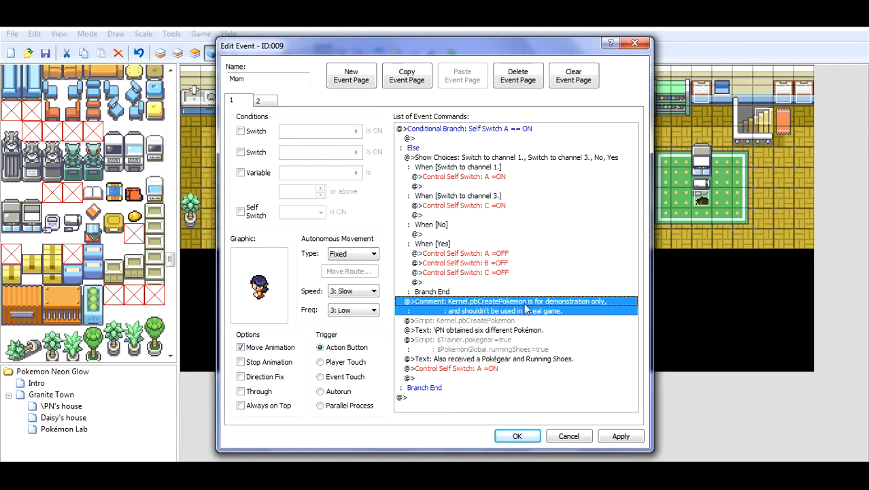
Step: Discard the pending edits to the Mom event, reopen it, and delete the demonstration comment from its Else branch
click(571, 436)
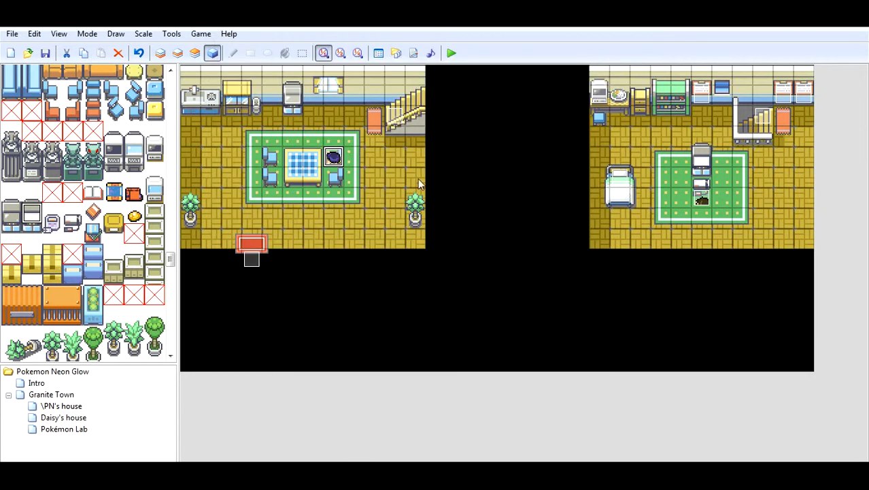
double_click(333, 158)
click(455, 148)
key(Delete)
click(442, 157)
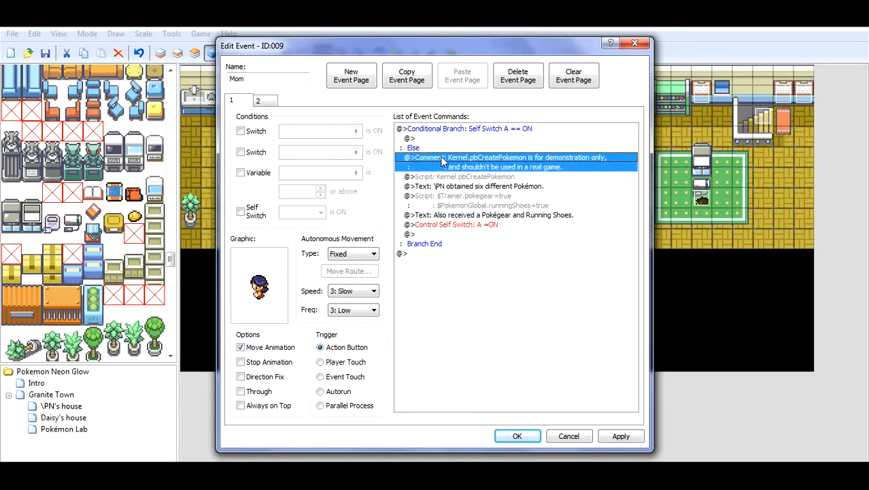
right_click(442, 157)
click(475, 239)
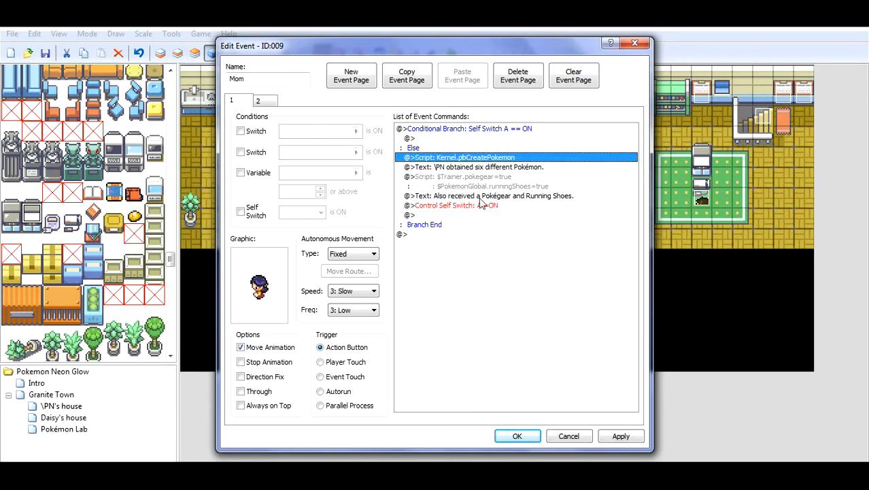
Step: Delete the Kernel.pbCreatePokemon script and the text about obtaining six different Pokémon from Mom's Else branch
click(460, 167)
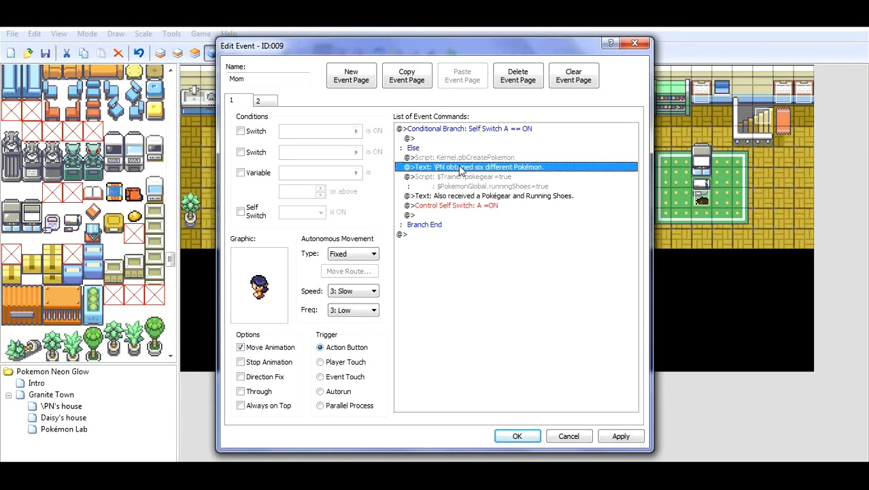
click(454, 158)
right_click(454, 158)
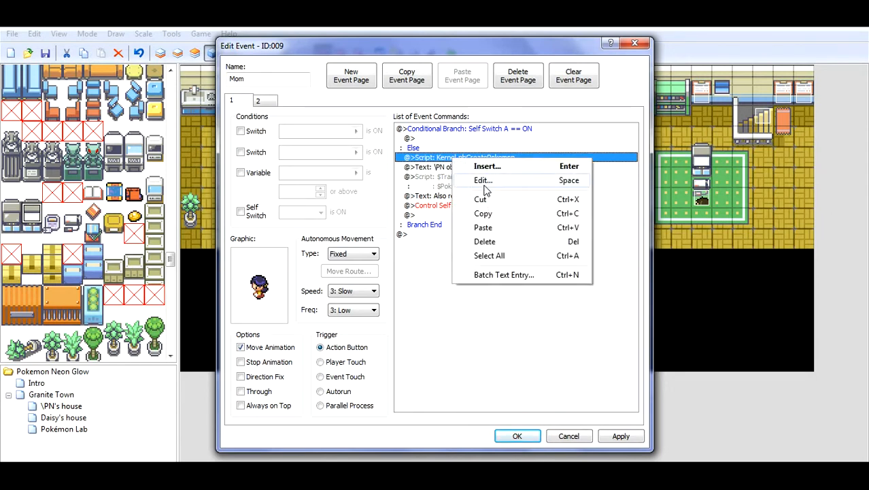
click(484, 240)
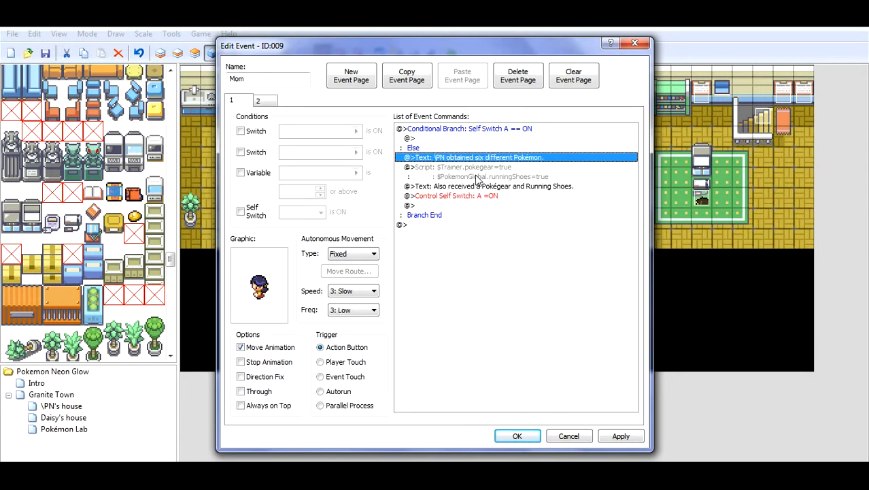
right_click(454, 157)
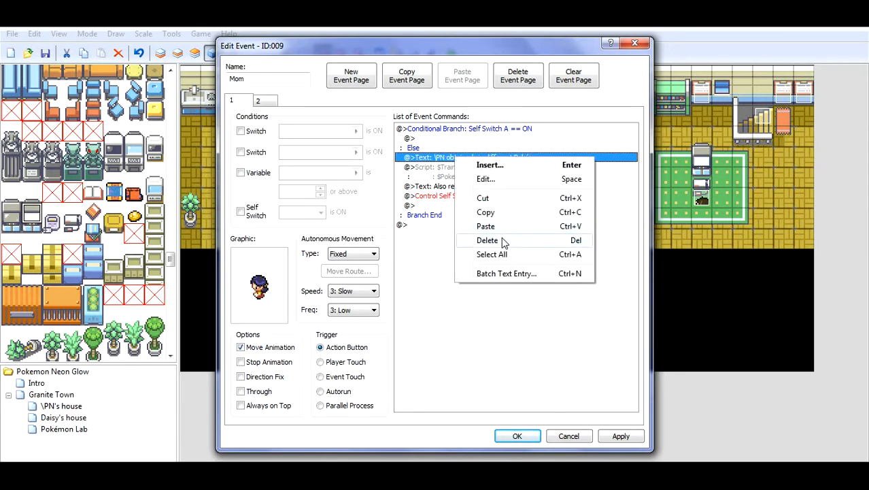
click(504, 241)
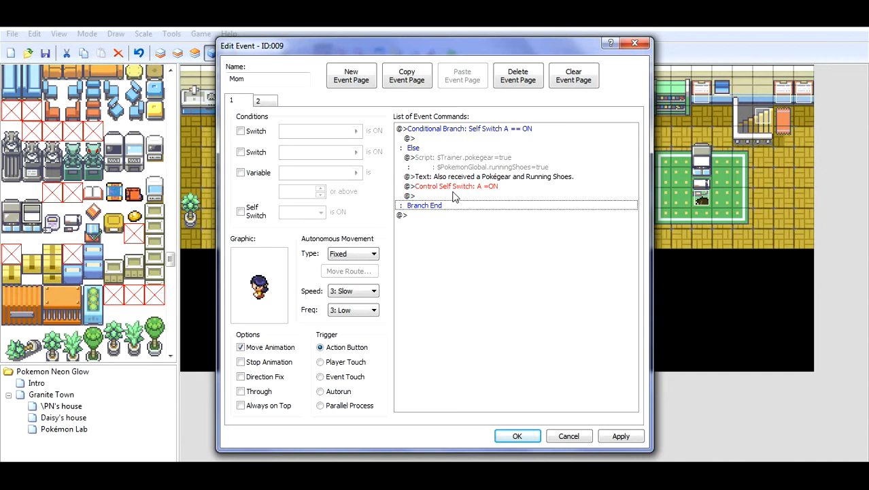
Step: Examine the Mom event's remaining commands and its Self Switch A conditional branch settings, closing the event without applying changes
click(454, 196)
click(445, 216)
click(443, 188)
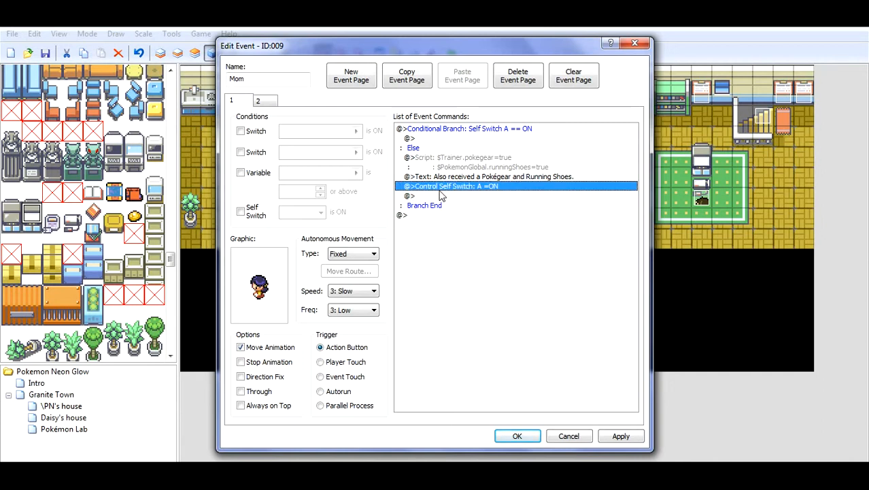
click(441, 197)
click(410, 139)
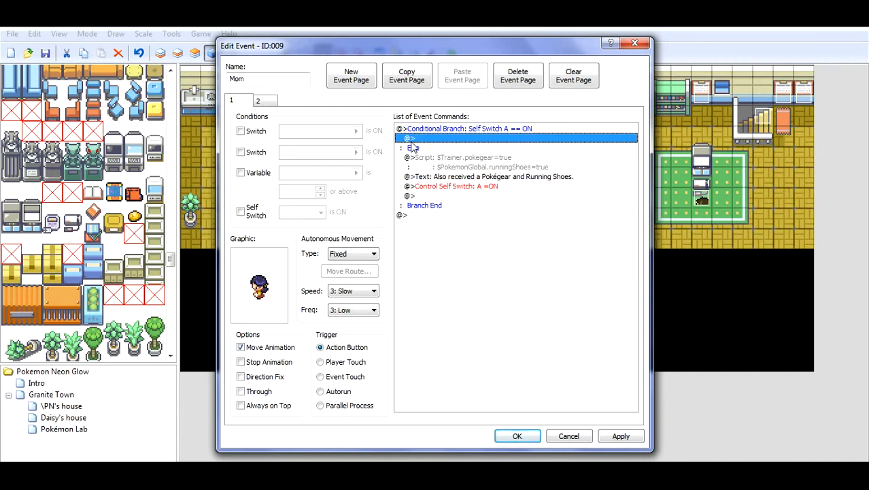
click(443, 231)
click(511, 130)
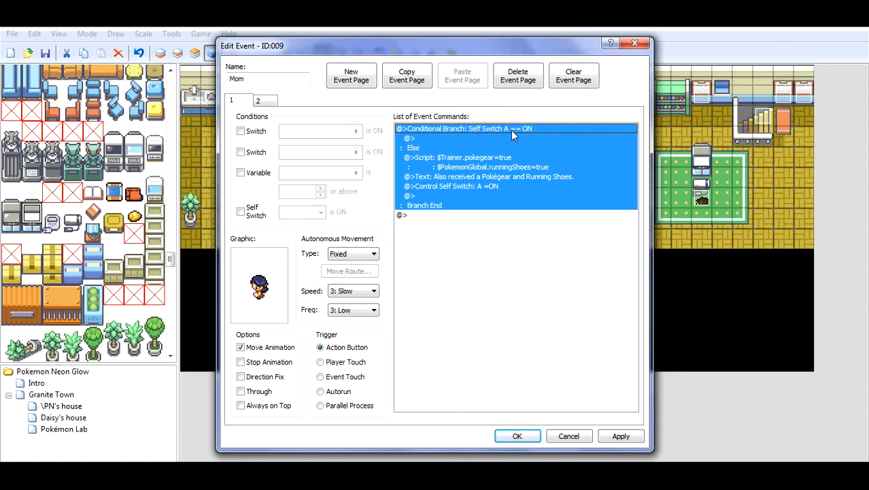
double_click(505, 130)
key(Escape)
right_click(498, 131)
click(548, 155)
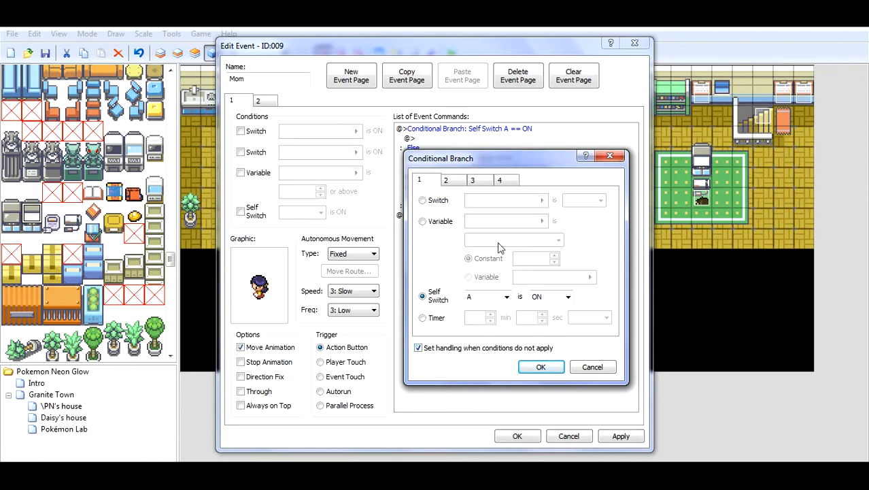
click(607, 159)
click(634, 43)
click(375, 123)
click(322, 201)
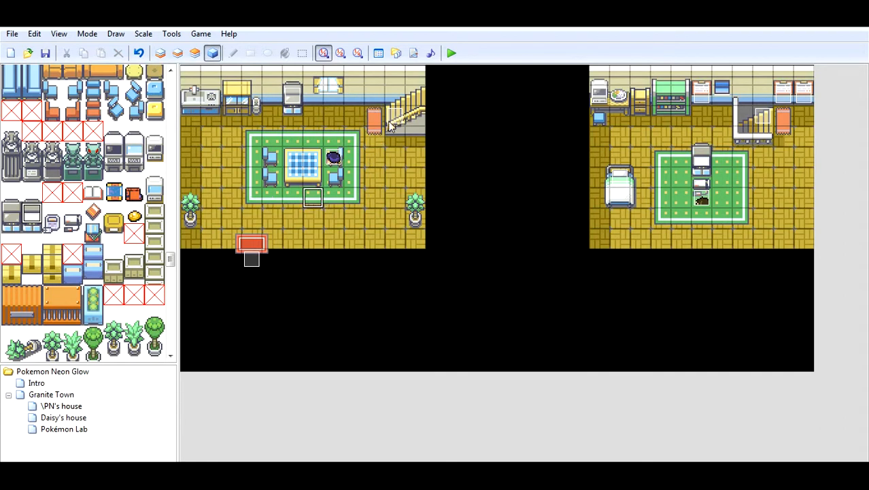
Step: Start a playtest of the game and advance through the professor's introduction dialogue
click(453, 54)
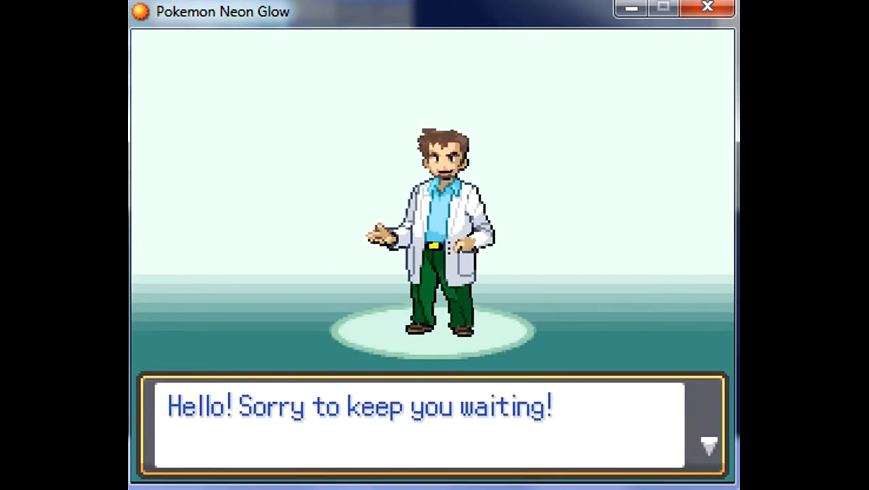
key(Return)
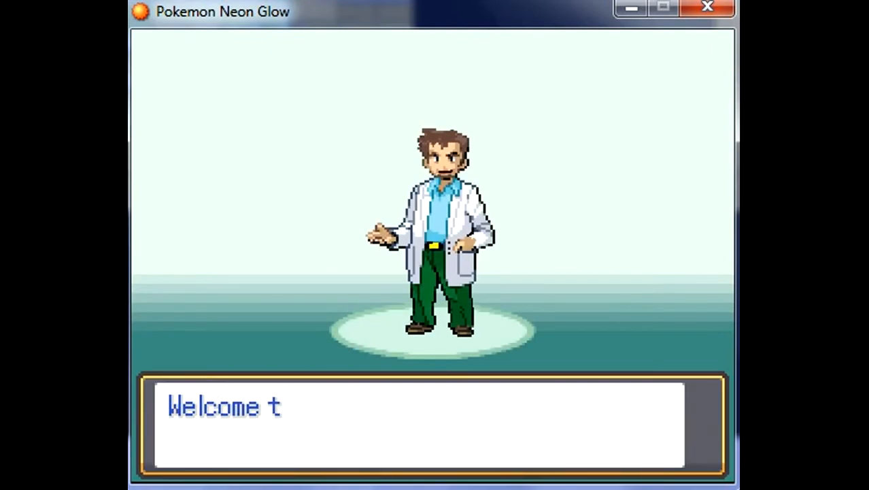
key(Return)
key(Return)
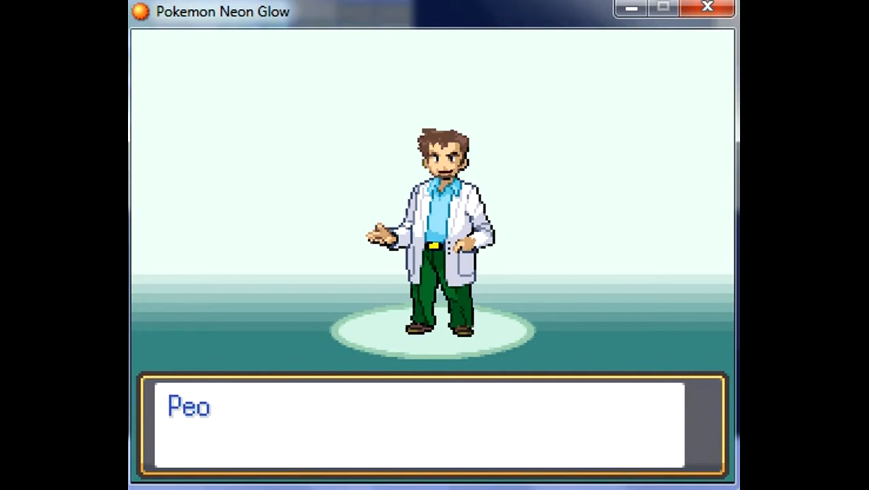
key(Return)
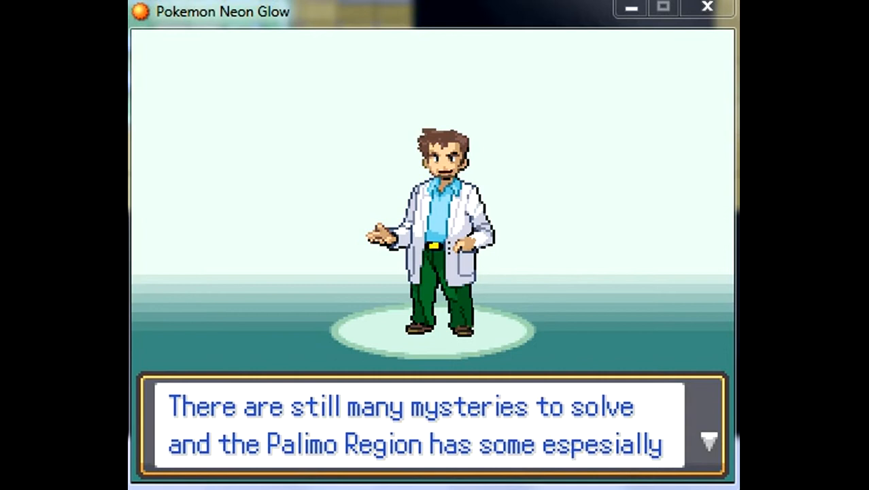
key(Return)
key(Return)
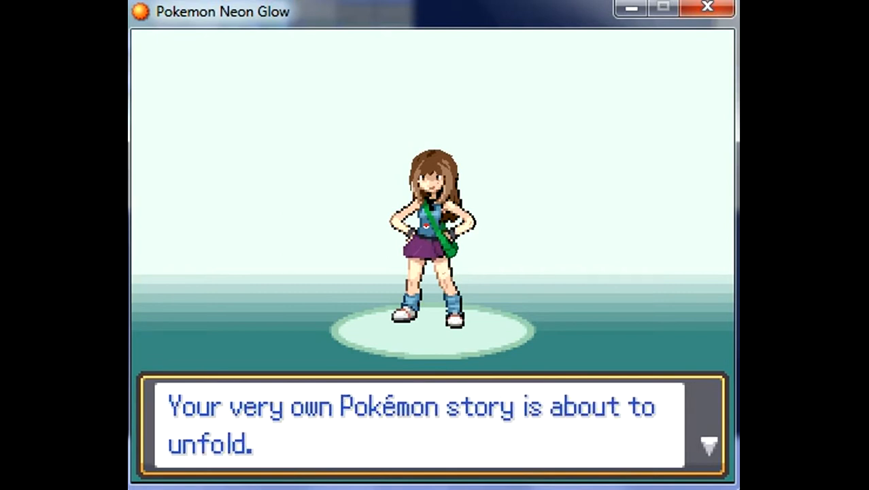
key(Return)
key(Return)
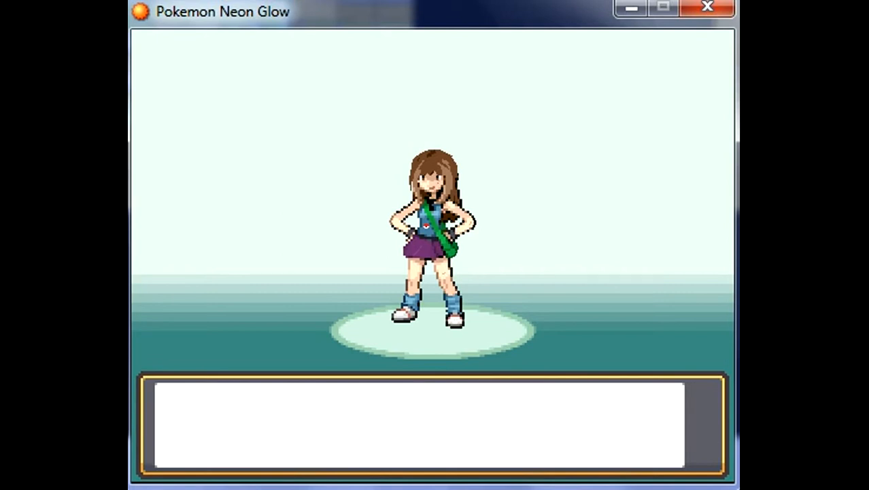
Step: Walk the character from the upstairs bedroom down to the television on the ground floor
key(Left)
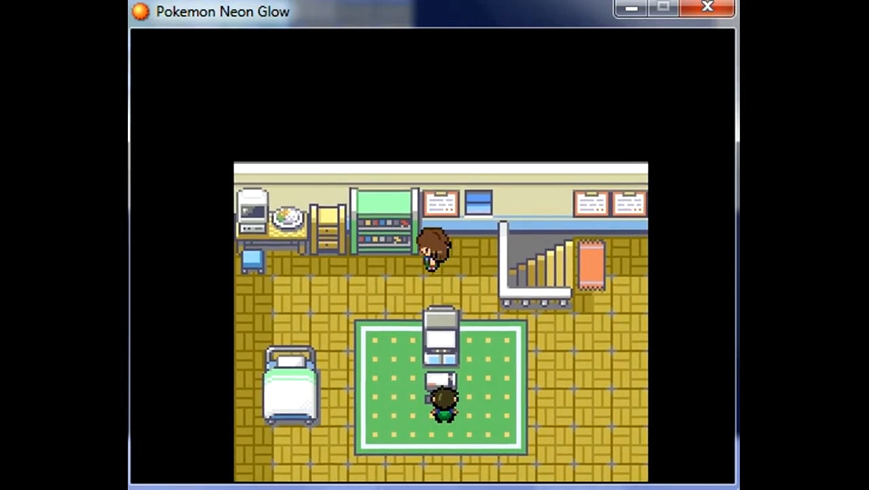
key(Right)
key(Right)
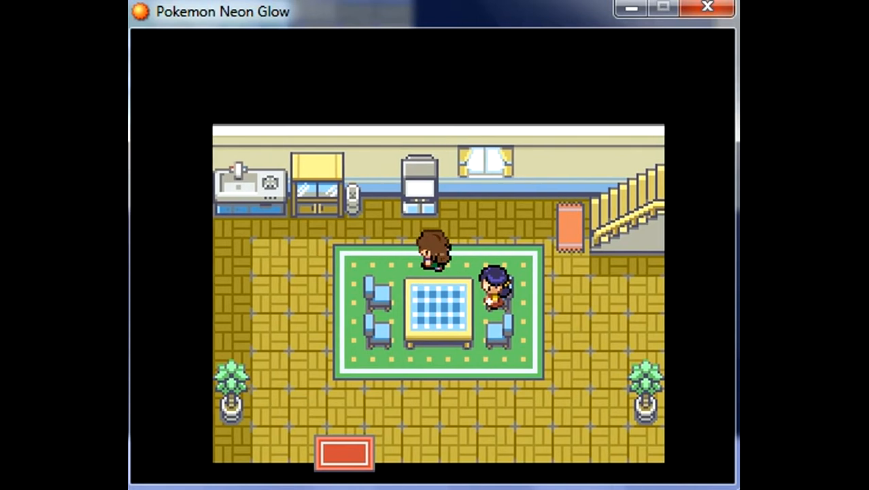
key(Right)
key(Left)
key(Down)
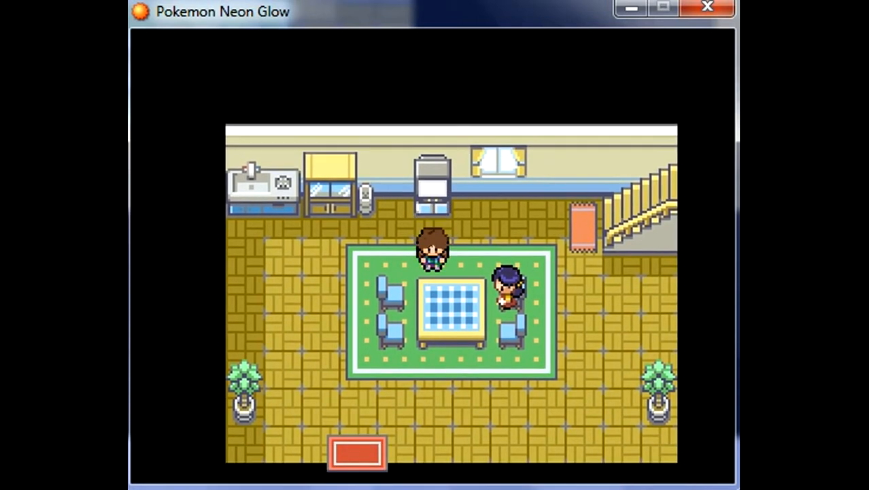
key(Right)
key(Up)
key(Left)
key(Up)
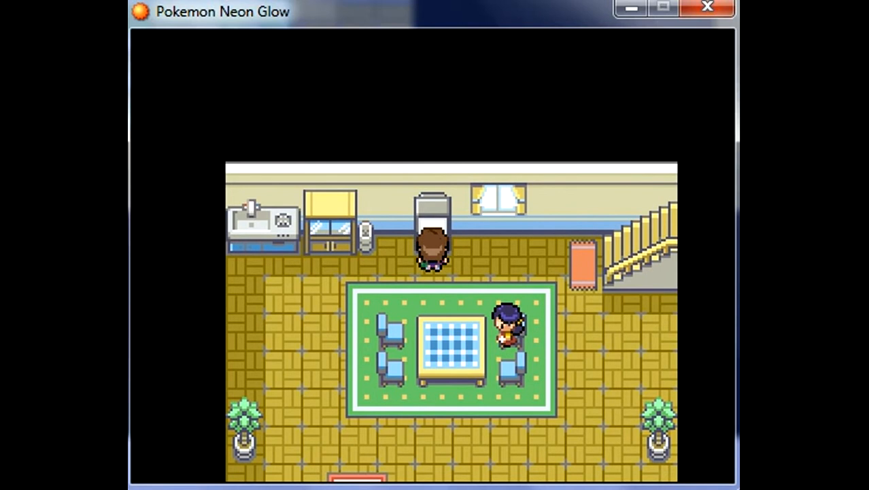
Step: Test the television event by reading its reality show message and choosing Yes from the channel choices
key(z)
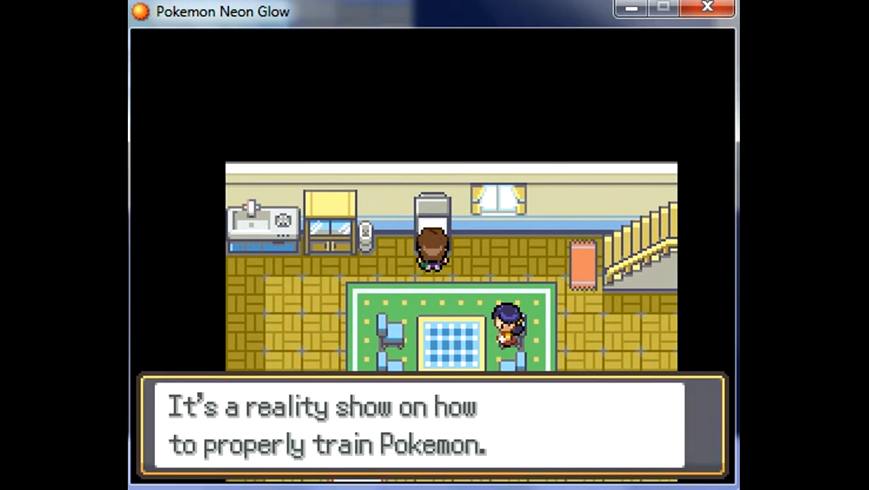
key(z)
key(z)
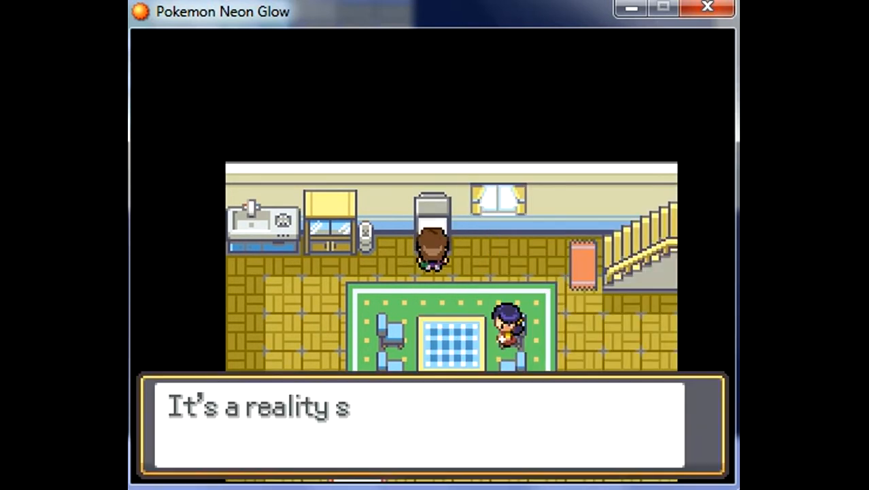
key(Down)
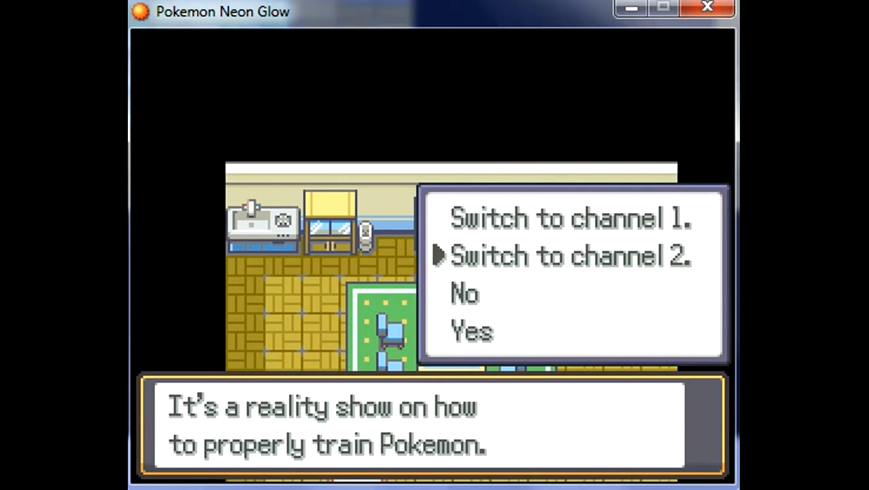
key(Down)
key(Down)
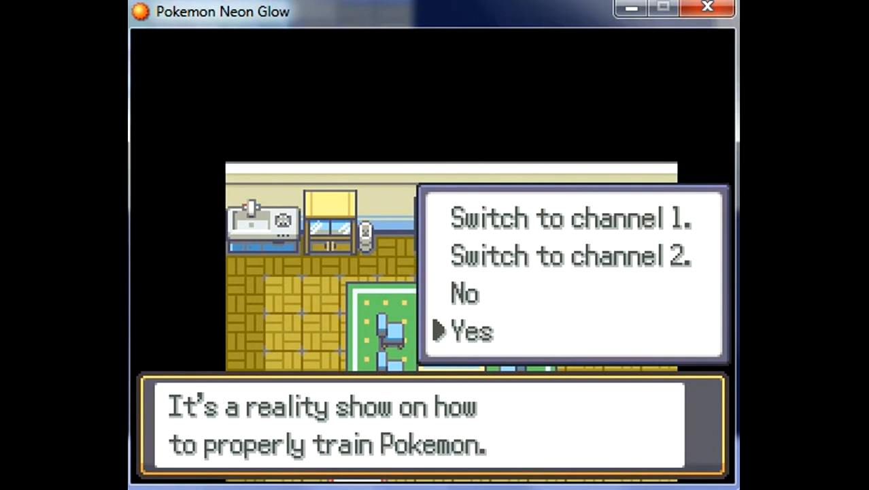
key(z)
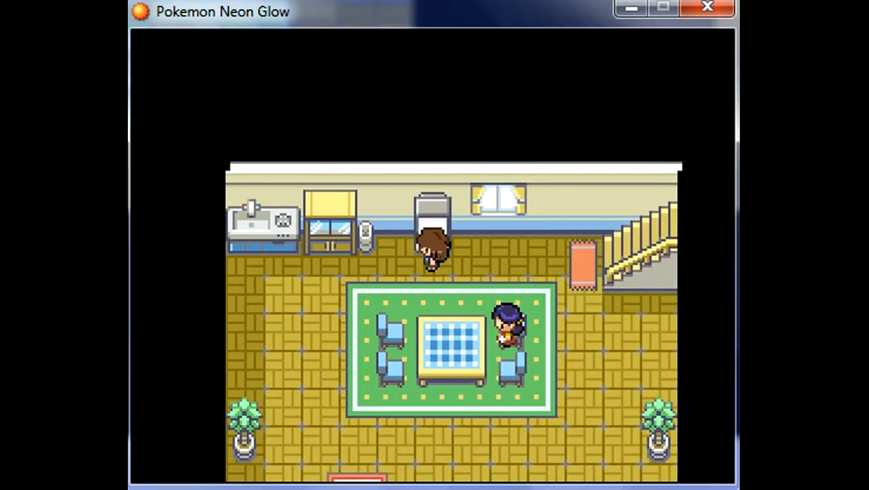
Step: Walk around the ground floor, return to the television, and choose Yes in its channel choices again
key(Left)
key(Down)
key(Right)
key(Left)
key(Up)
key(Left)
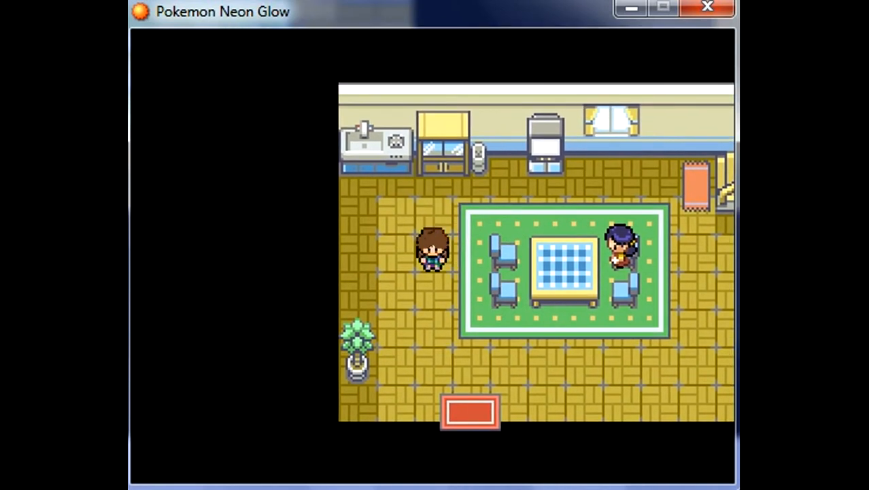
key(Down)
key(Right)
key(Up)
key(Down)
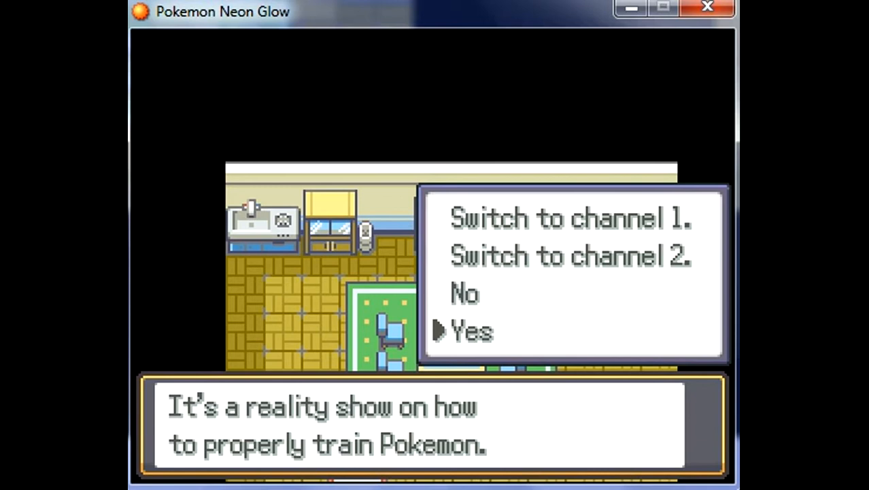
key(Return)
Step: Walk the character from the television around the table to the chairs beside Mom
key(Left)
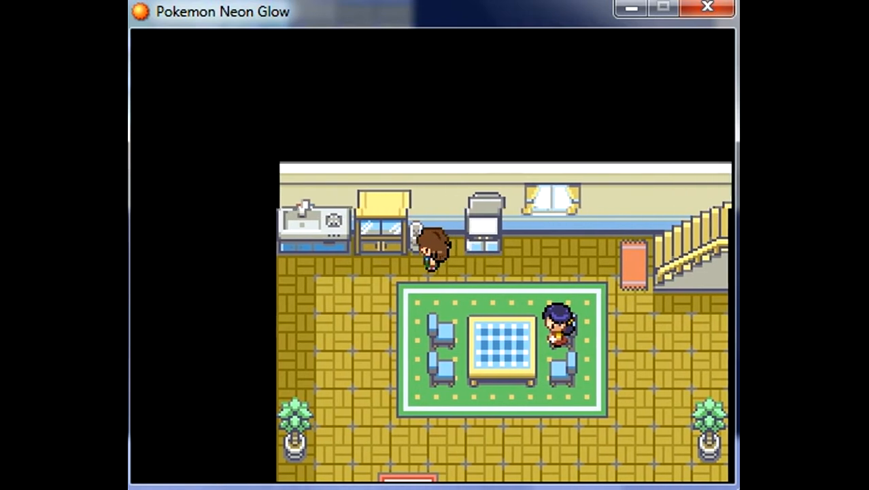
key(Down)
key(Right)
key(Up)
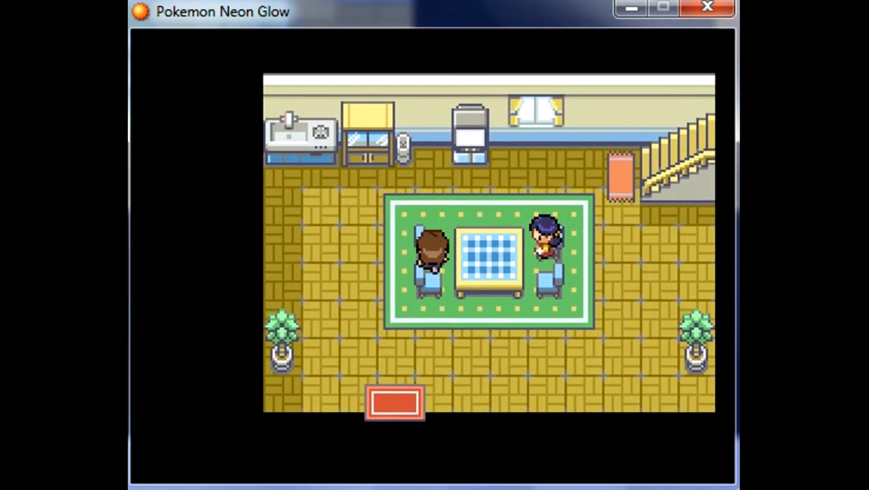
key(Right)
key(Down)
key(Down)
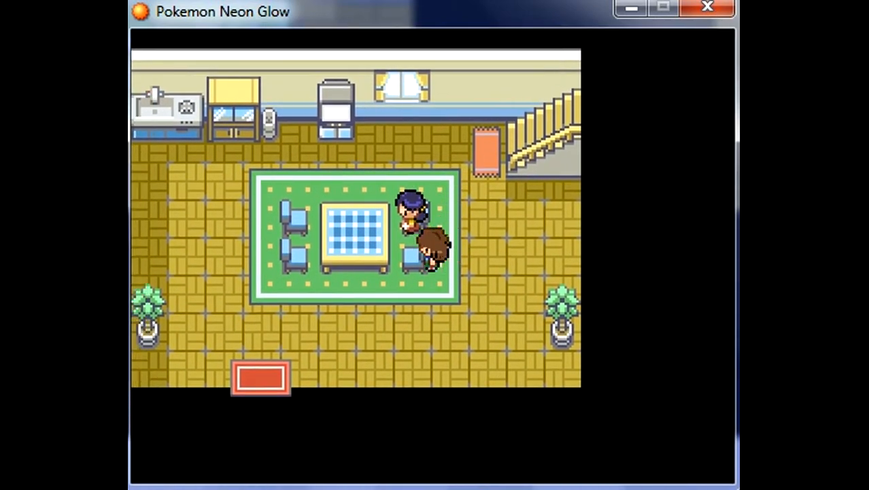
key(Left)
key(Down)
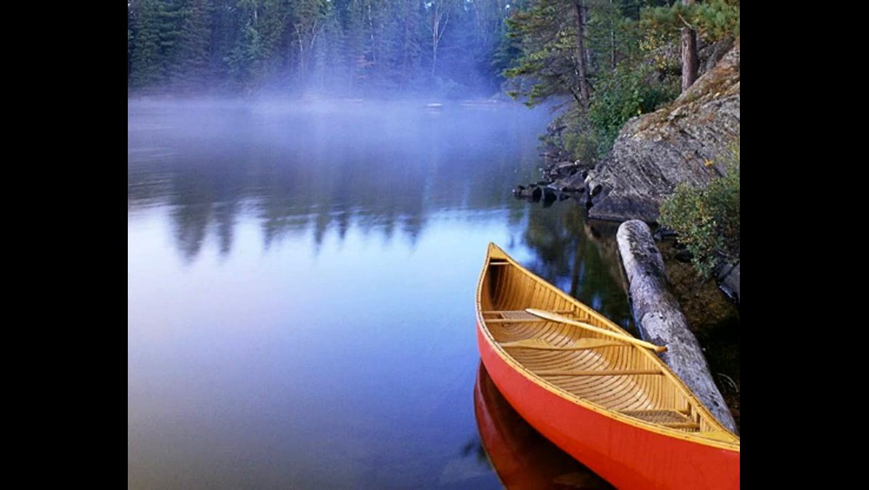